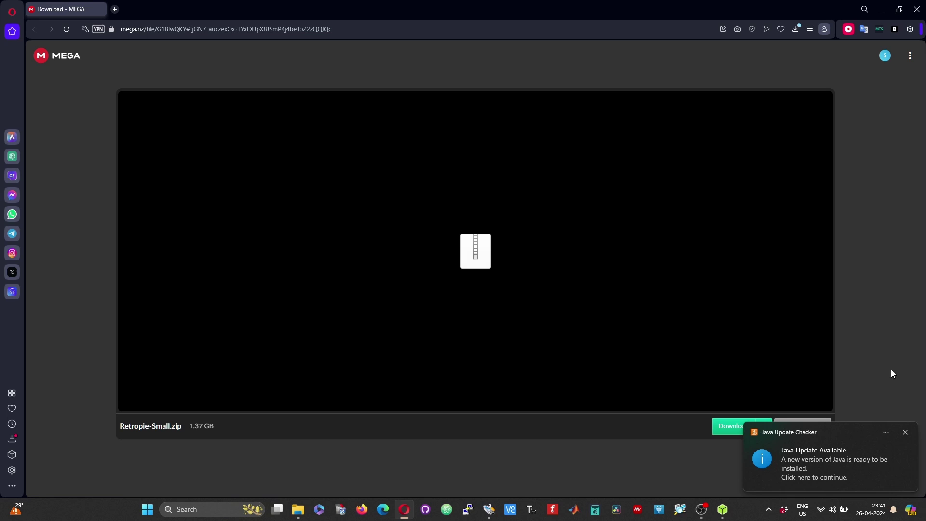
Dismiss the Java update notice in MEGA and bring the RPi Images folder window forward.
click(905, 433)
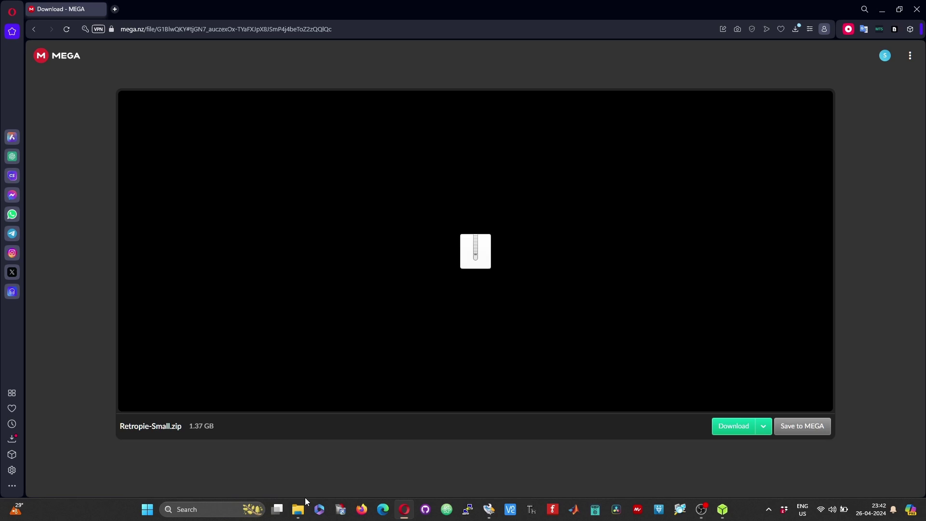
click(297, 508)
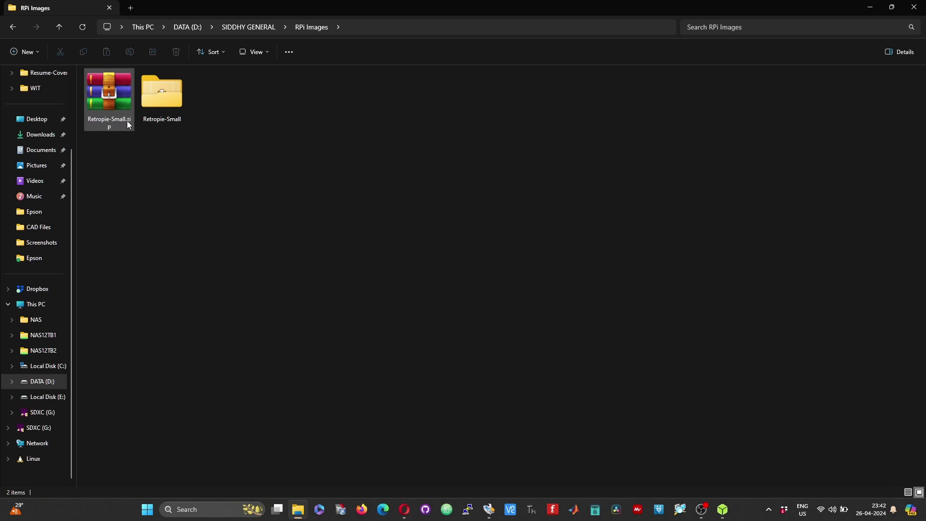
Open the Retropie-Small folder holding the extracted Retropie-Small.img, leaving the zip untouched.
right_click(126, 121)
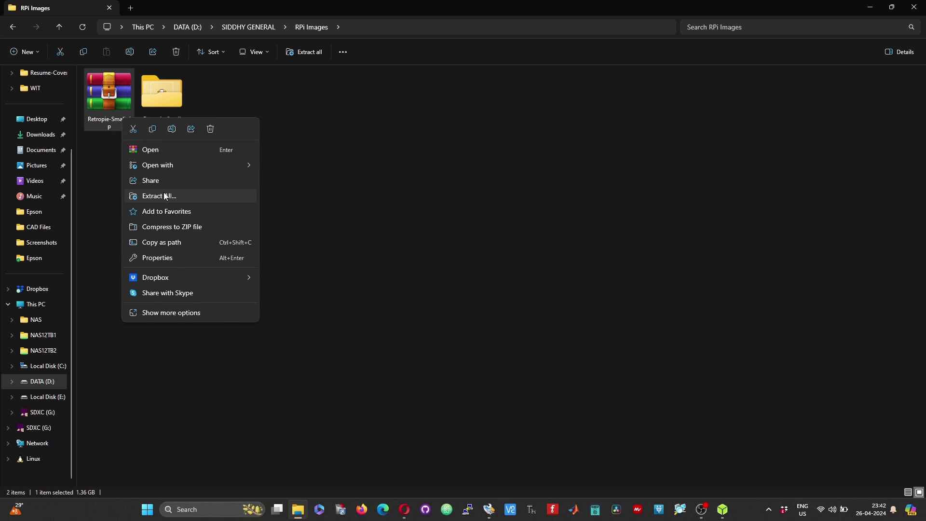
click(320, 185)
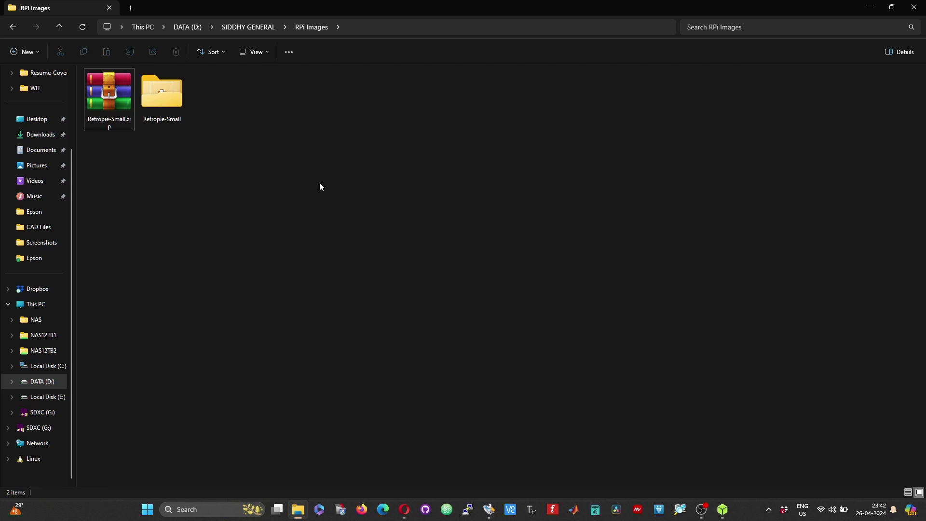
double_click(163, 91)
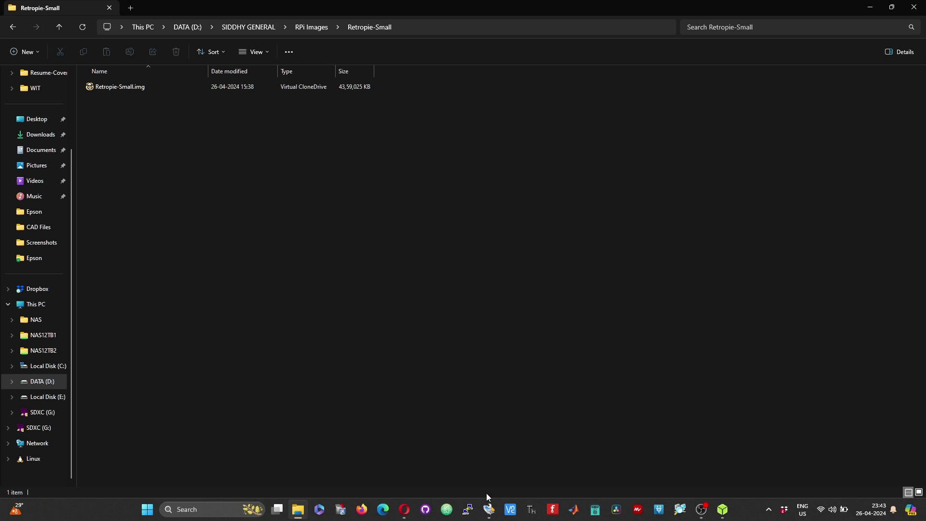
Launch Win32 Disk Imager and balenaEtcher and arrange them side by side.
click(489, 510)
drag(440, 167, 308, 182)
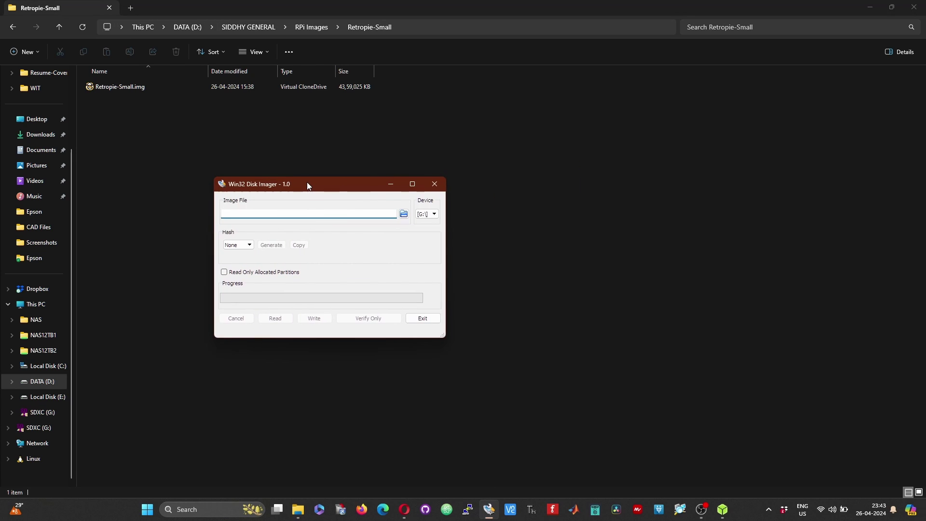
click(723, 510)
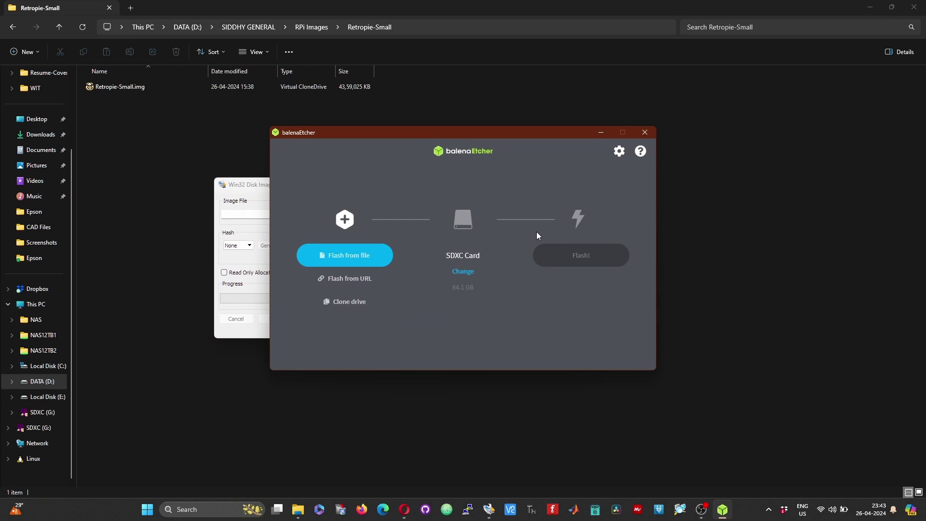
mouse_move(490, 134)
mouse_down()
mouse_move(702, 137)
mouse_move(713, 146)
mouse_up()
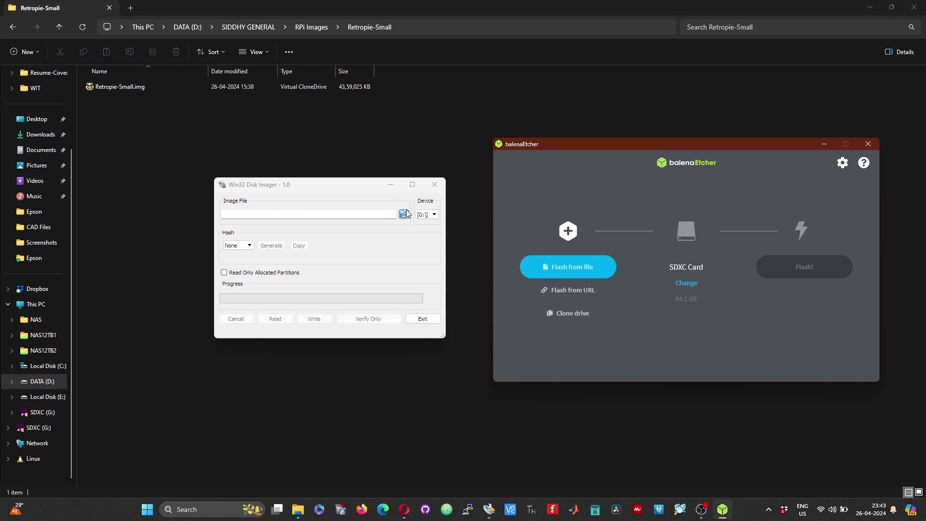
Copy the Retropie-Small folder path from Explorer's address bar for use in Win32 Disk Imager.
click(421, 31)
right_click(421, 32)
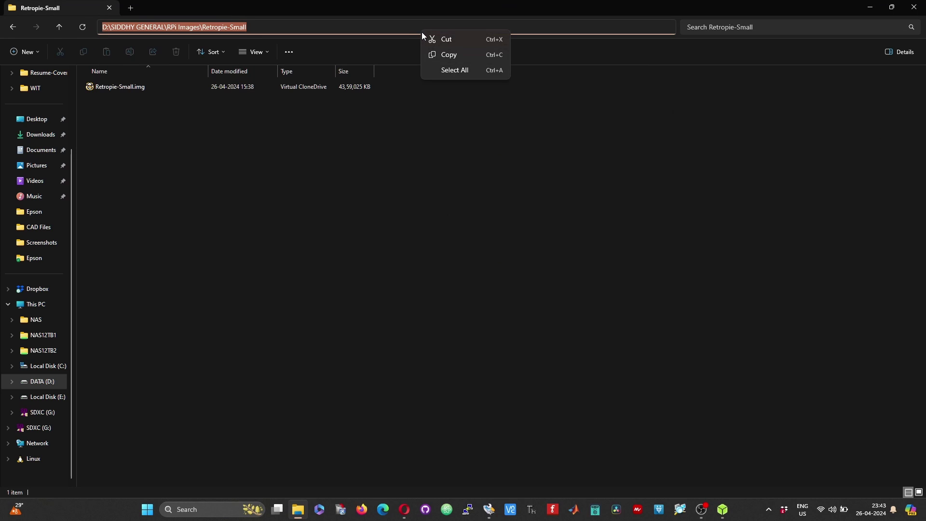
click(441, 56)
click(490, 509)
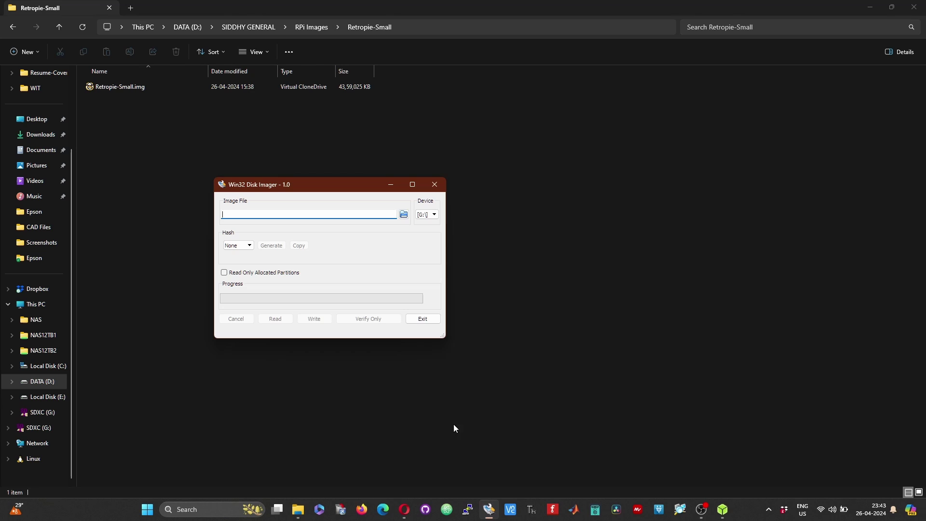
In Win32 Disk Imager, browse to the pasted folder path and select Retropie-Small.img as the image file.
click(404, 214)
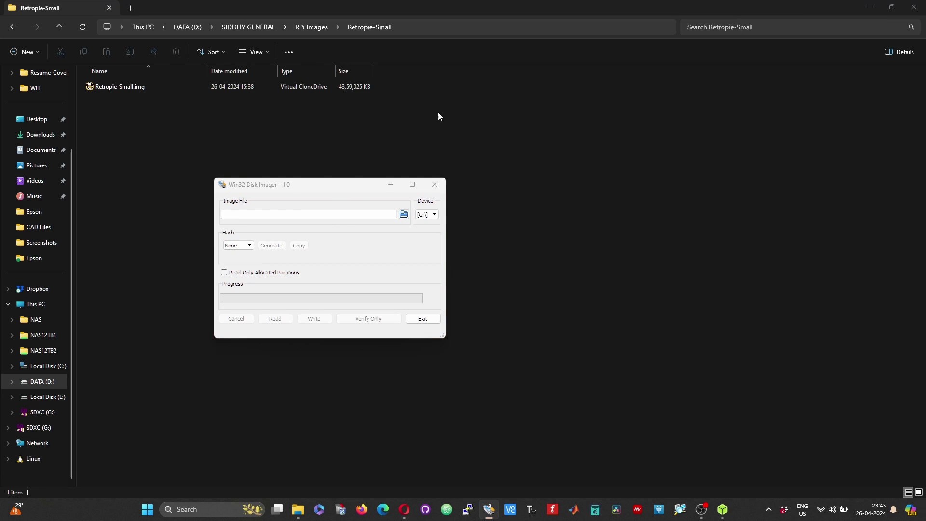
click(420, 220)
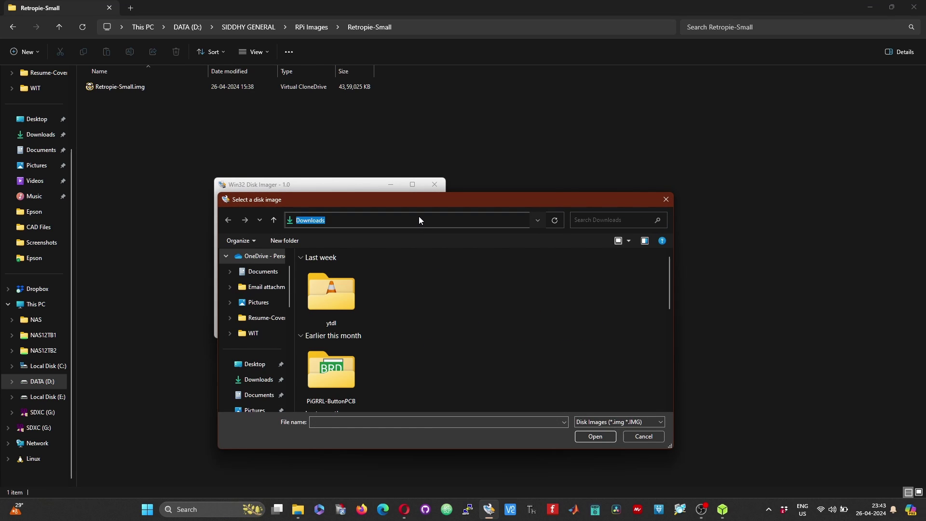
key(Escape)
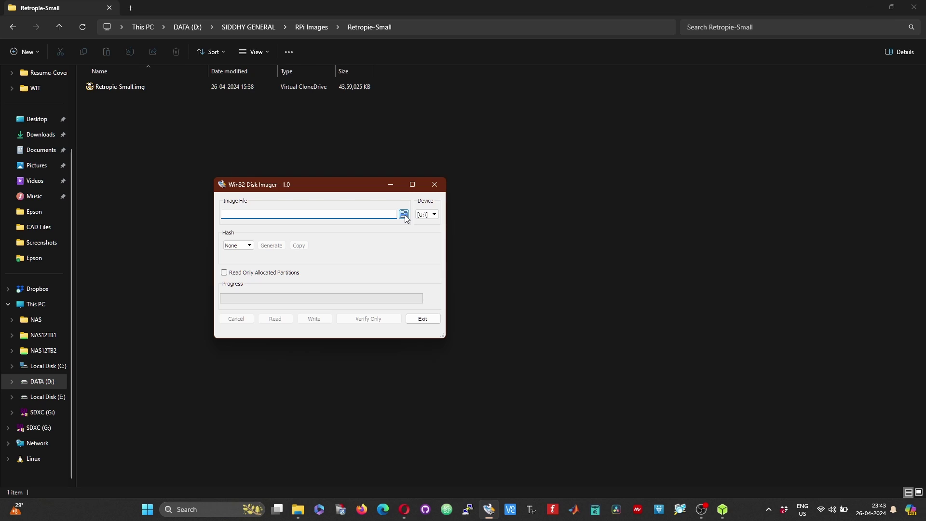
click(404, 215)
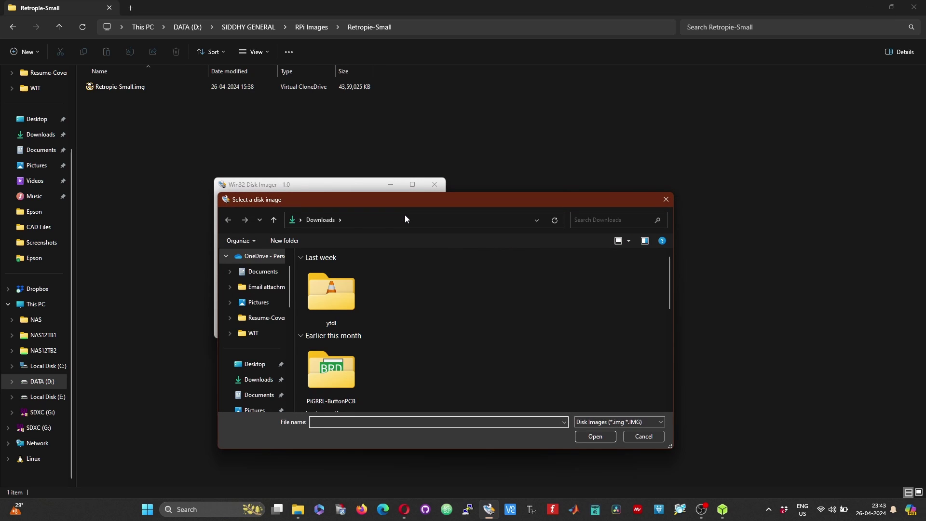
click(405, 216)
right_click(405, 222)
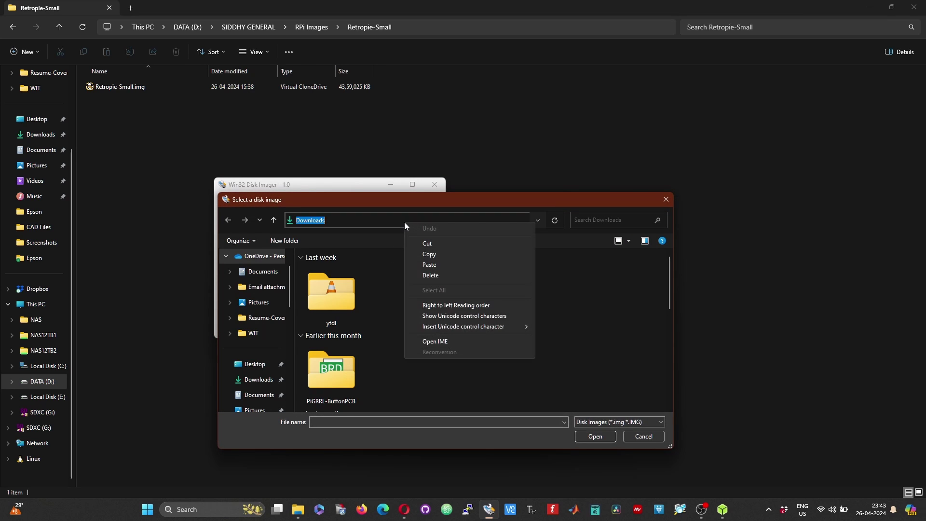
click(432, 269)
key(Return)
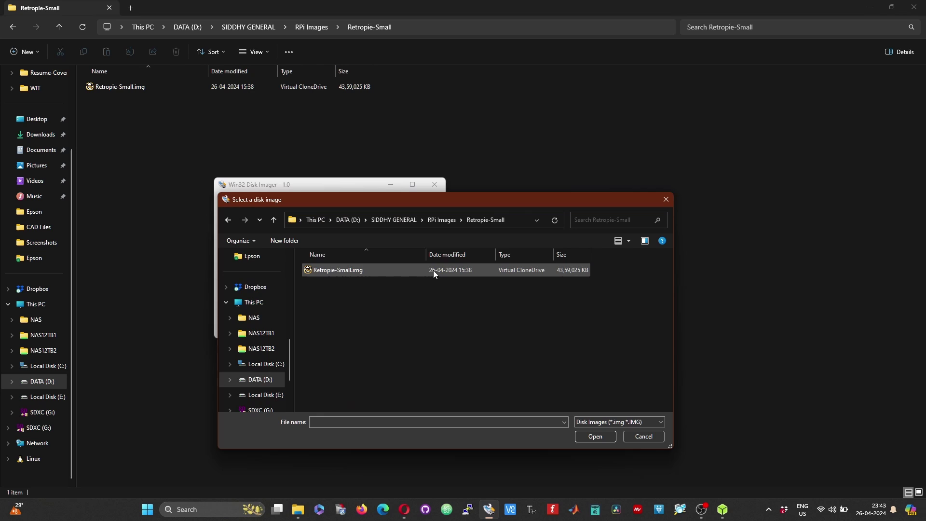
click(351, 272)
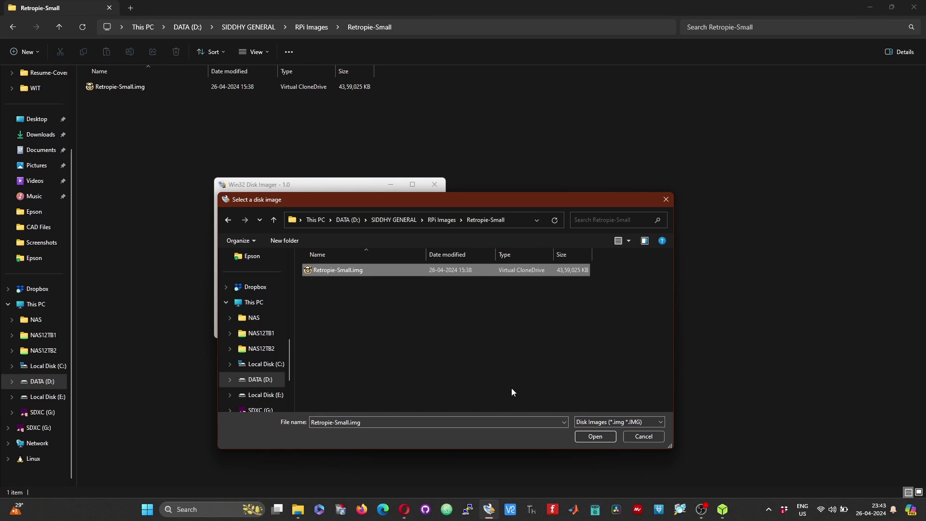
click(582, 437)
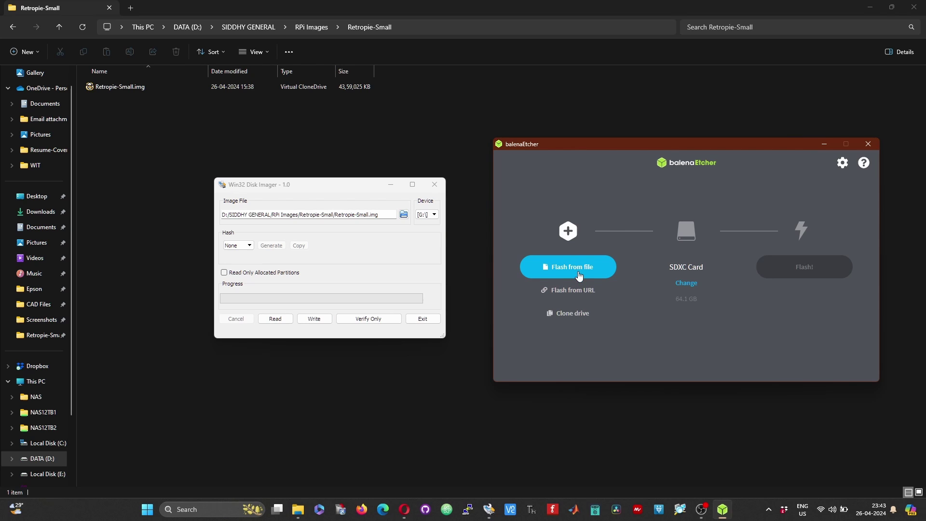
Choose Retropie-Small.img as the source image in balenaEtcher.
click(574, 273)
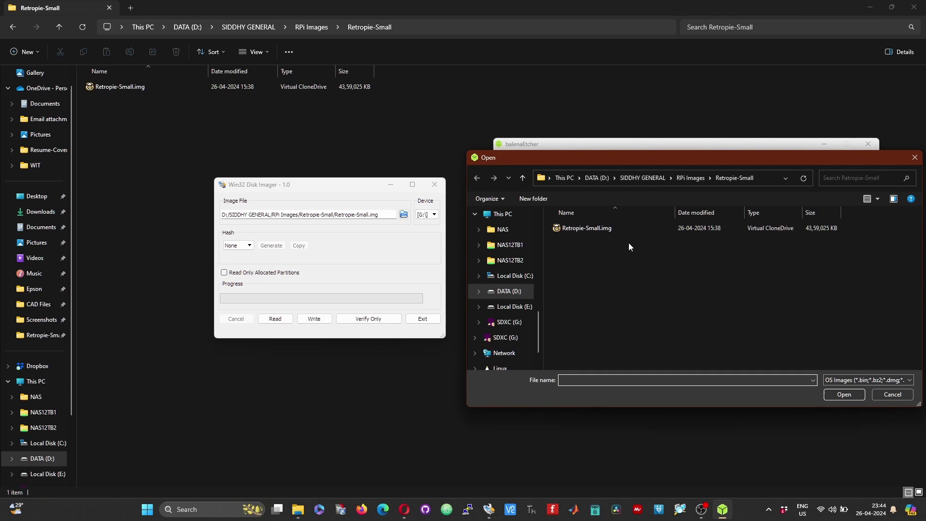
click(605, 230)
click(839, 393)
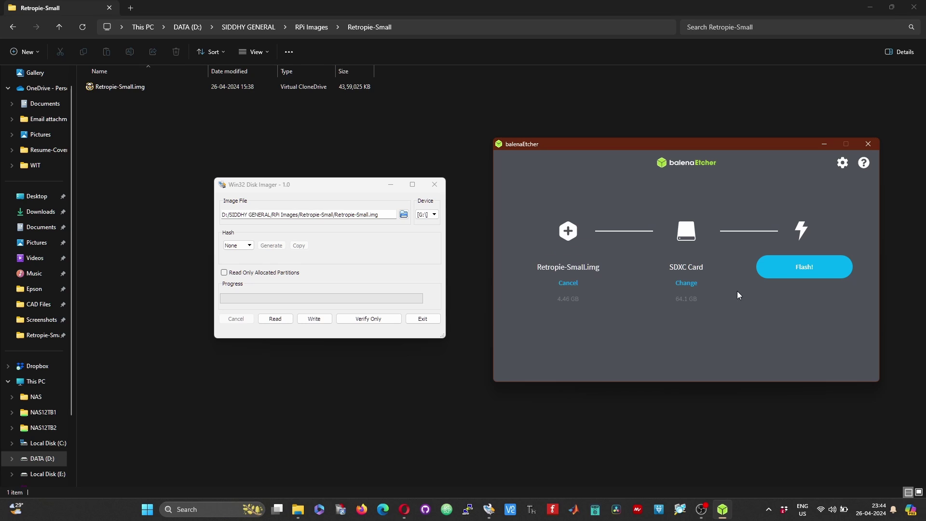
Start flashing to the SDXC Card, approve the UAC prompt, and close Win32 Disk Imager.
click(797, 271)
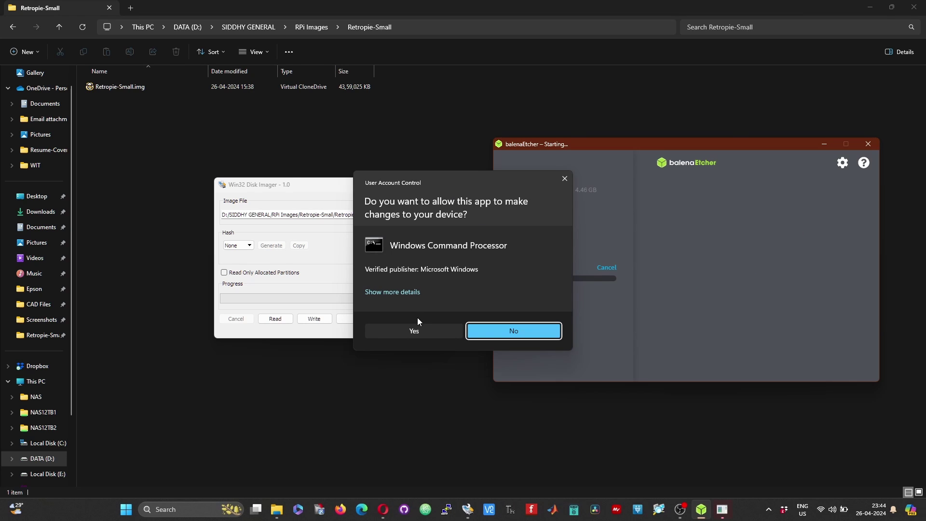
click(418, 323)
click(434, 184)
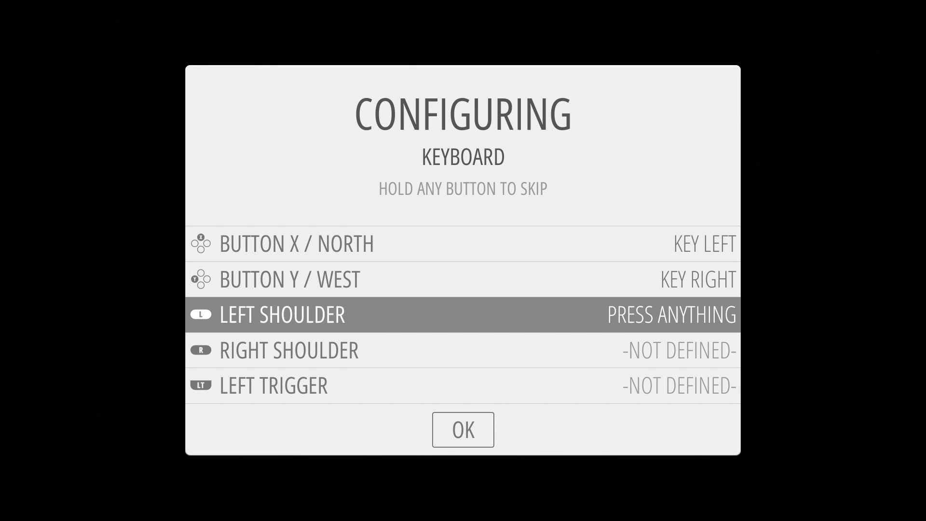
Map q, r, e, Escape and Return to shoulders, triggers and left thumb; F4 exits to console.
key(q)
key(r)
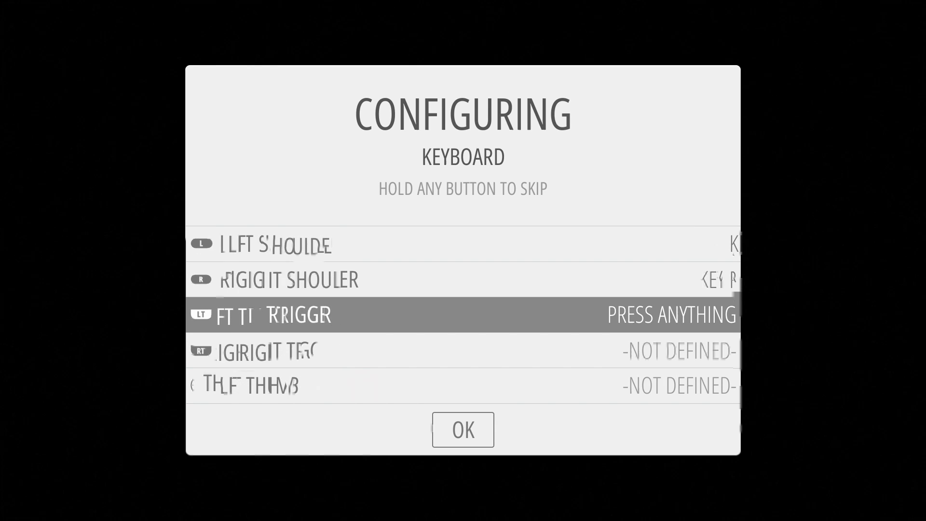
key(e)
key(e)
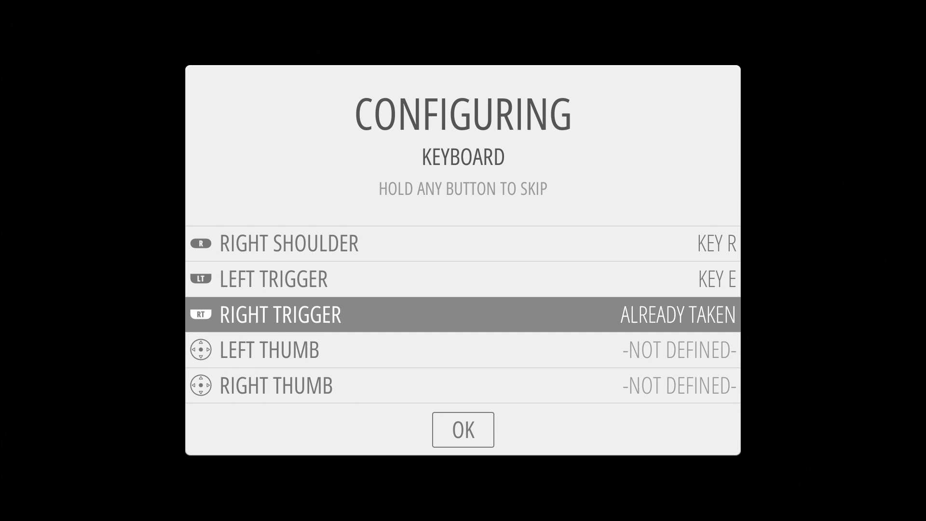
key(Escape)
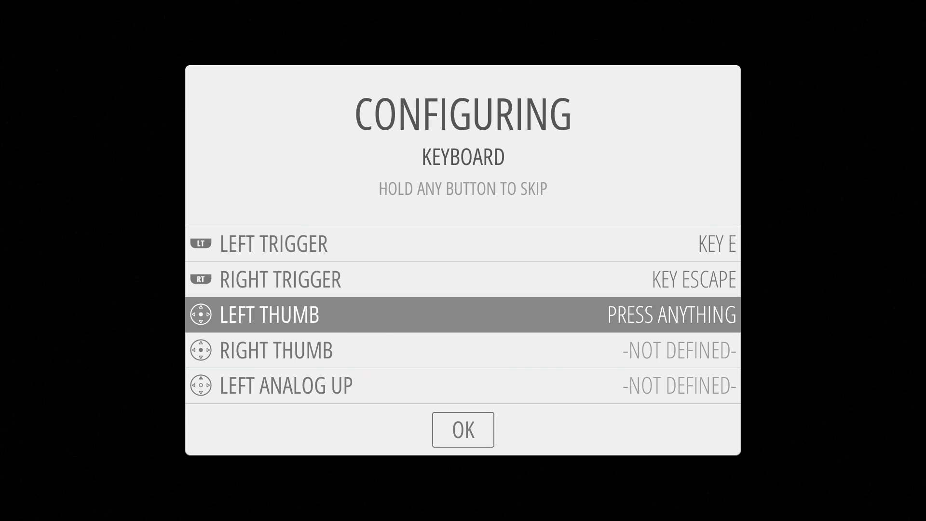
key(Return)
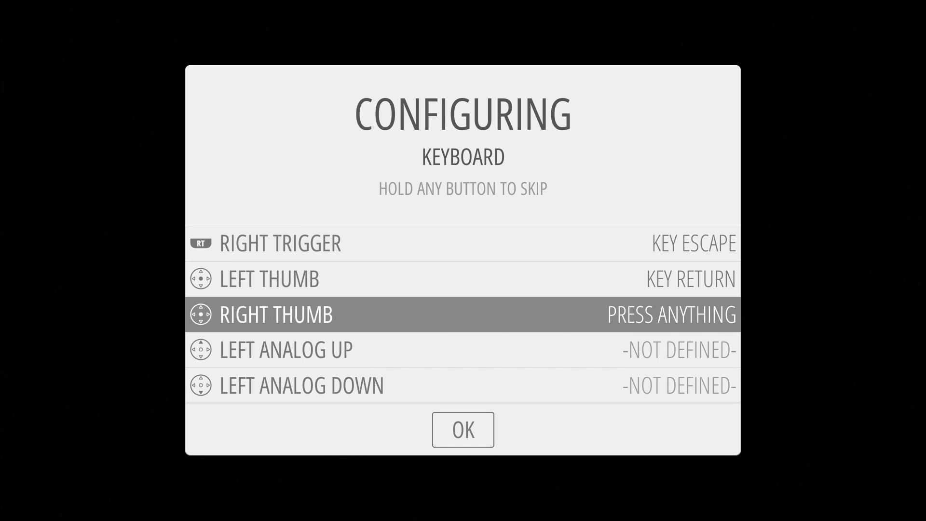
key(F4)
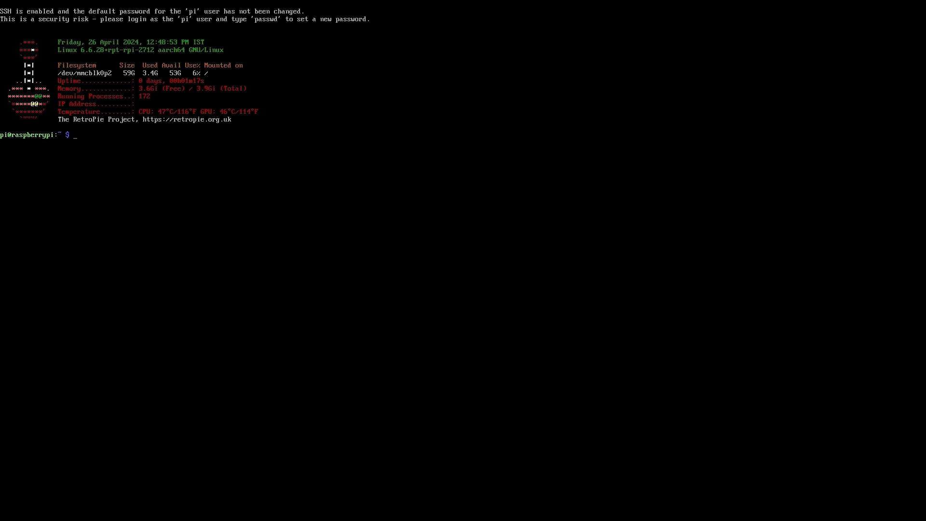
Relaunch EmulationStation with the emulationstation command and confirm the completed keyboard mapping.
text(emulatioat)
text(ion)
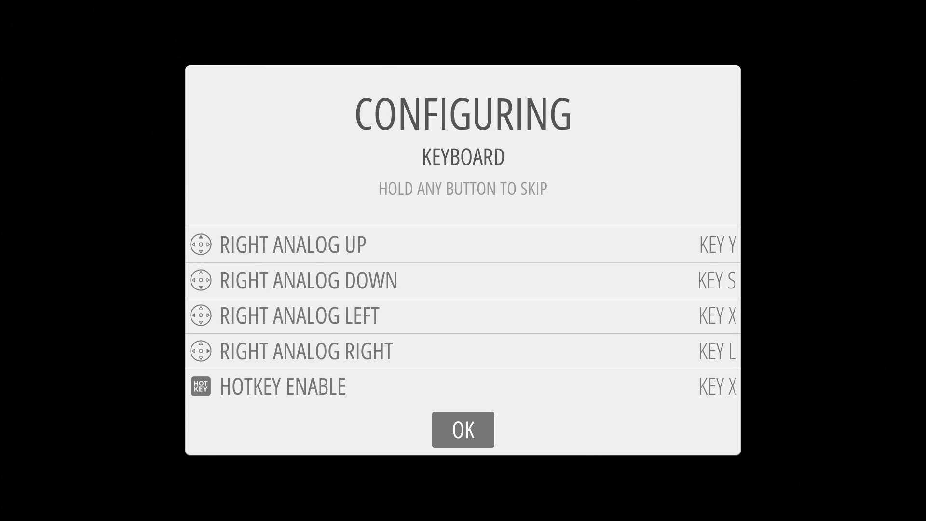
key(Return)
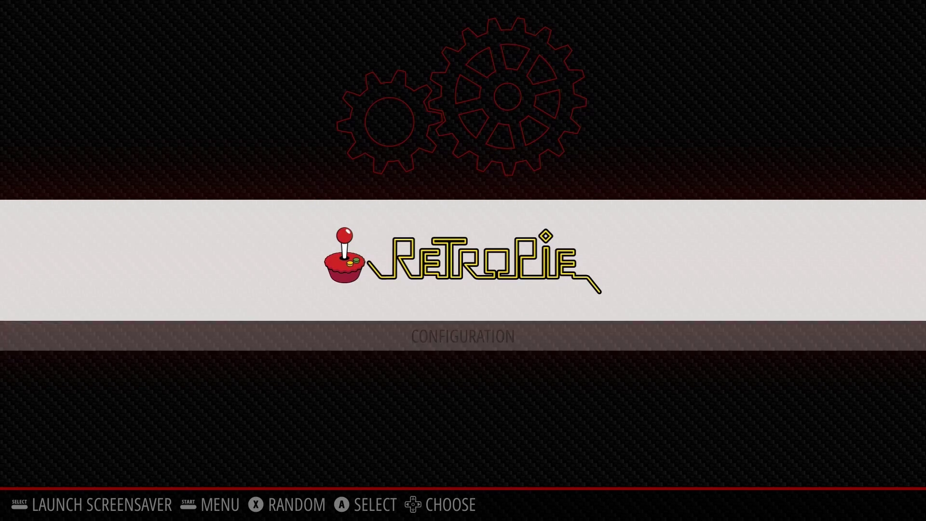